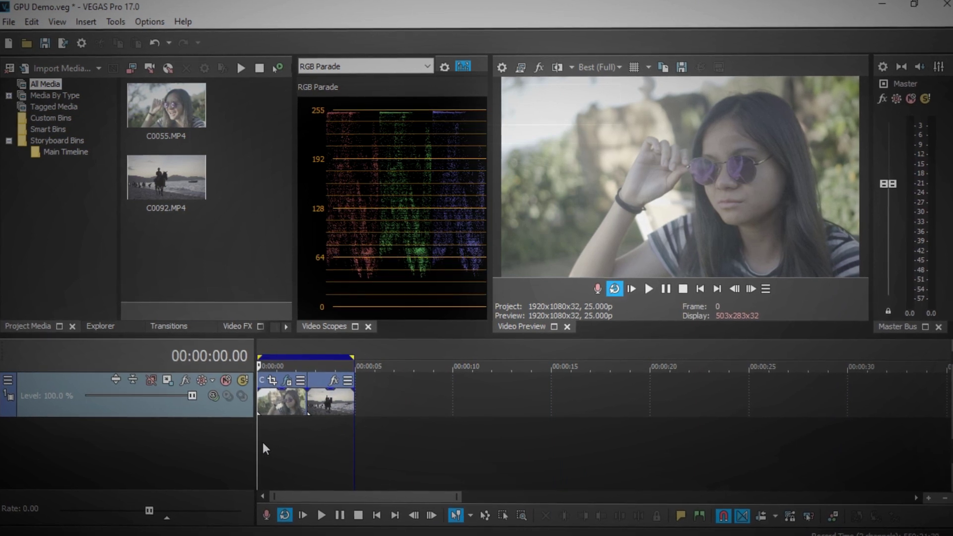
Step: In File I/O preferences, enable hardware decoding for supported formats with NVIDIA NVDEC as decoder
left_click(132, 22)
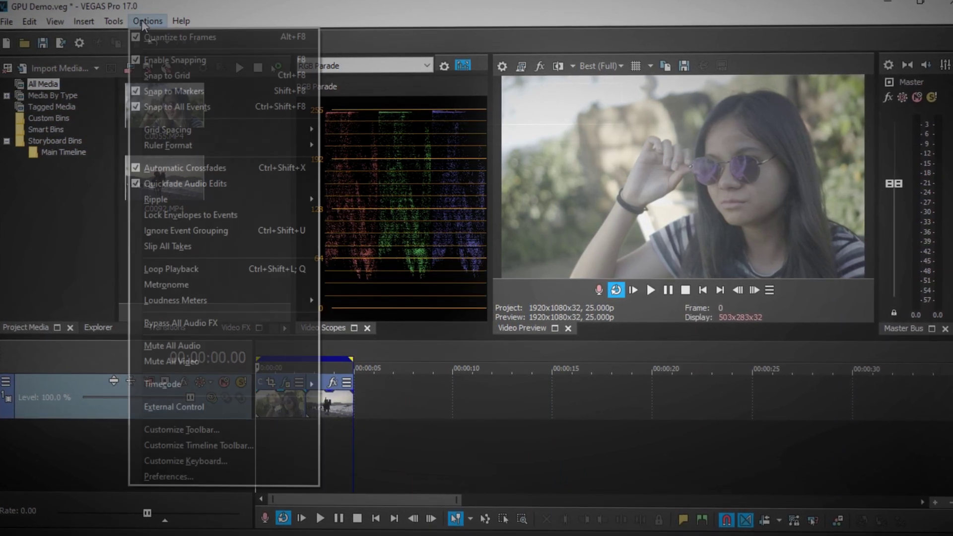
left_click(176, 476)
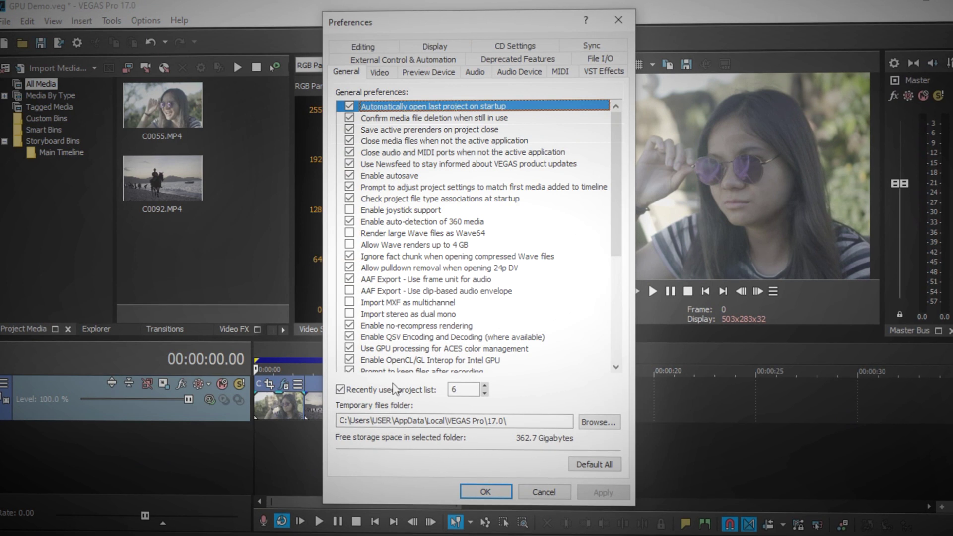
left_click(599, 63)
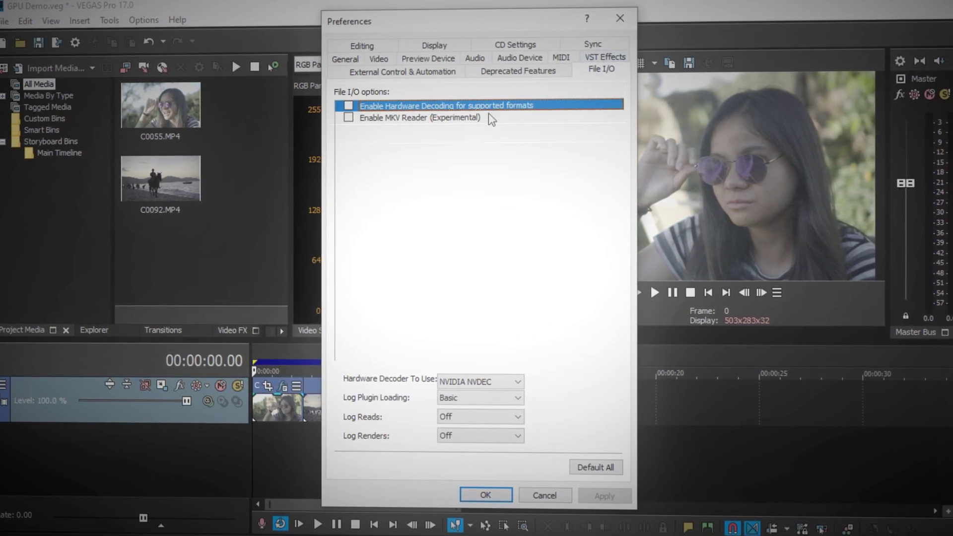
left_click(349, 105)
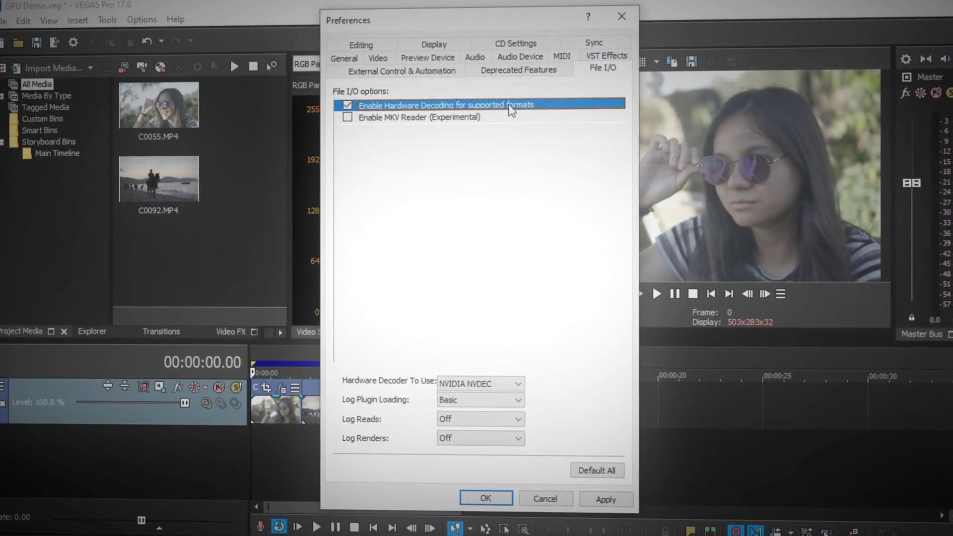
left_click(481, 383)
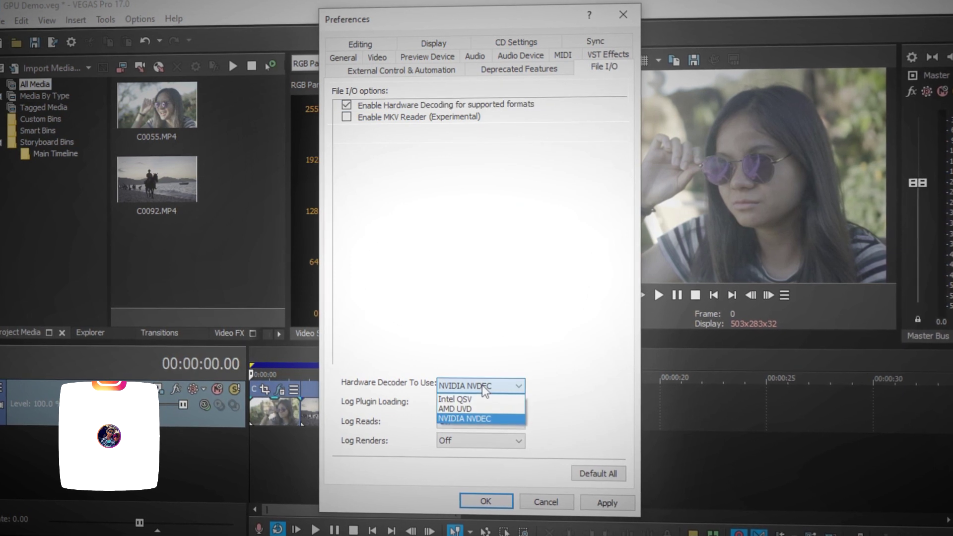
left_click(475, 421)
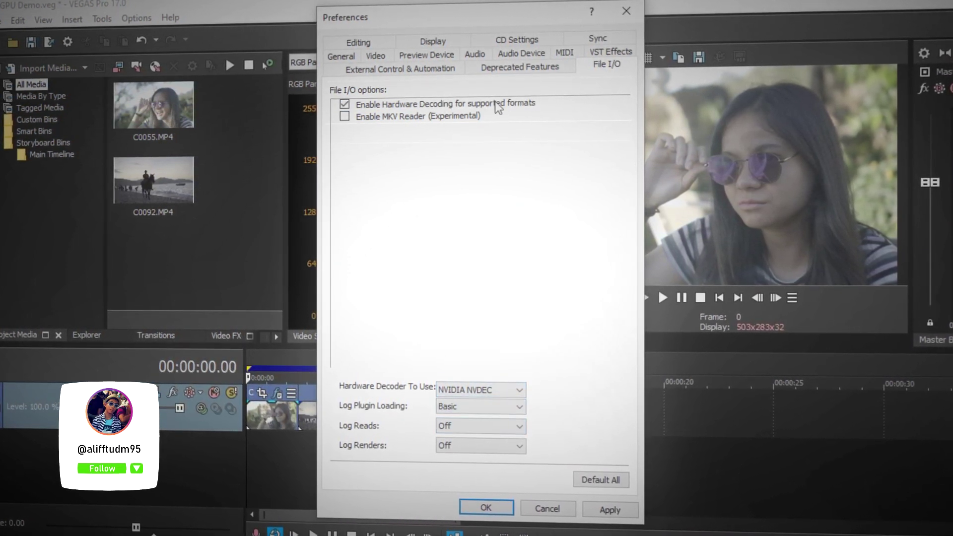
Step: In Video preferences, set GPU acceleration to Optimal - NVIDIA Corporation (GeForce RTX 2060)
left_click(380, 57)
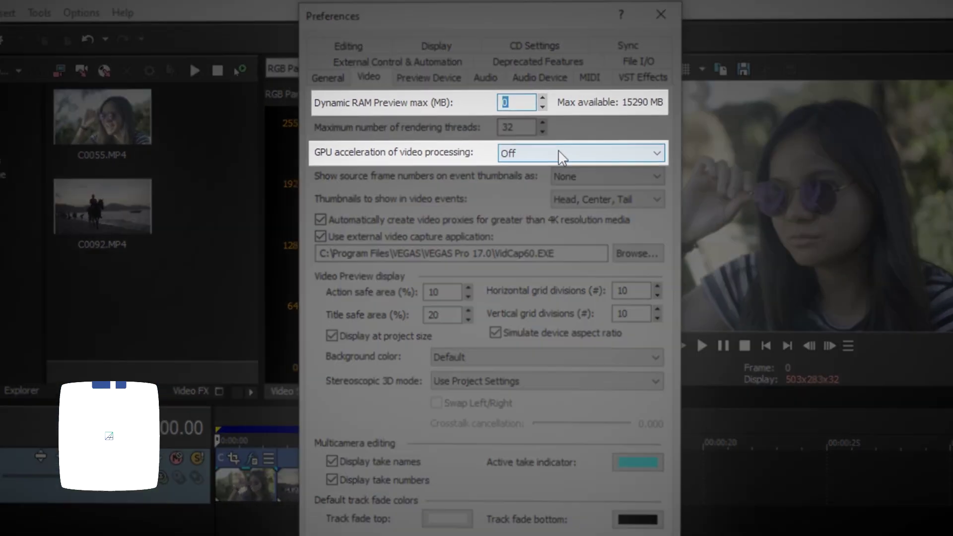
left_click(541, 132)
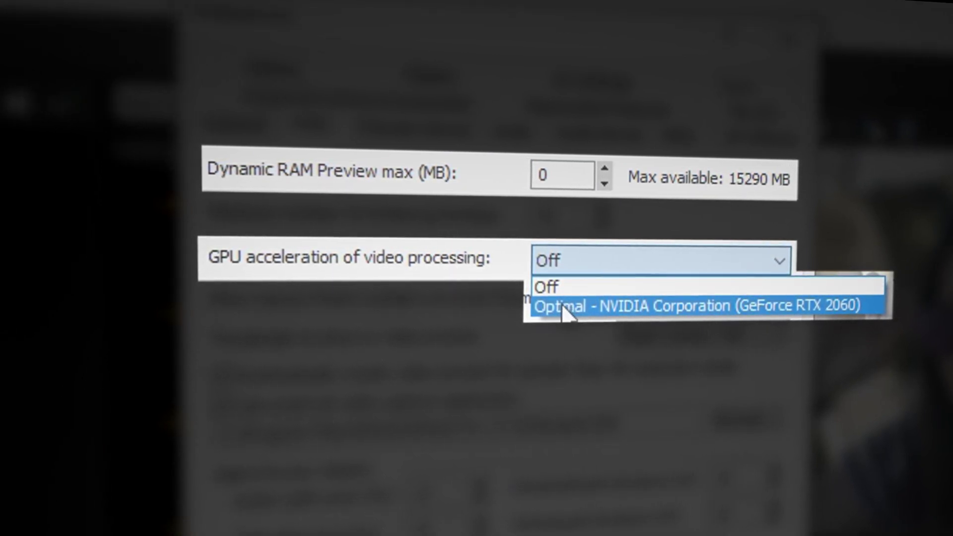
left_click(565, 304)
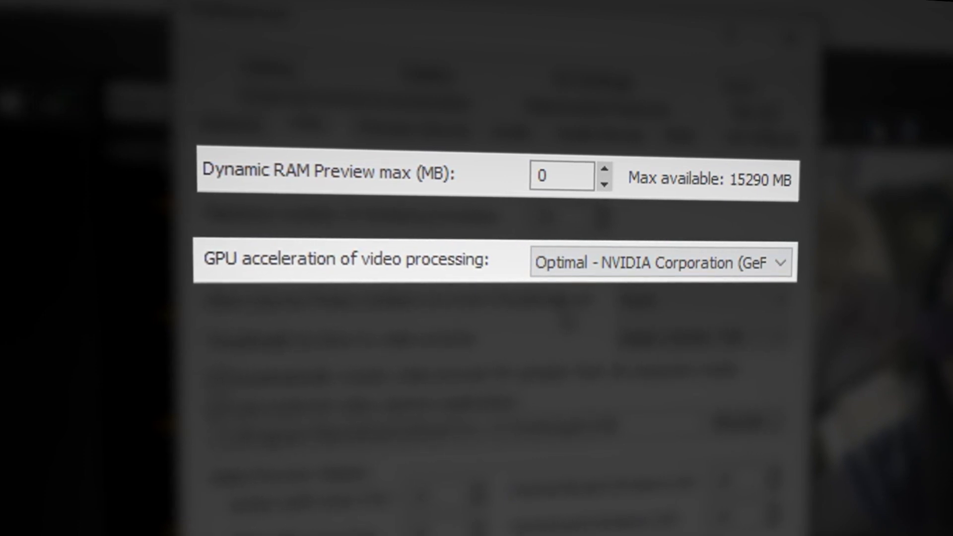
Step: Check the Dynamic RAM Preview value and confirm Optimal NVIDIA GPU acceleration
double_click(566, 179)
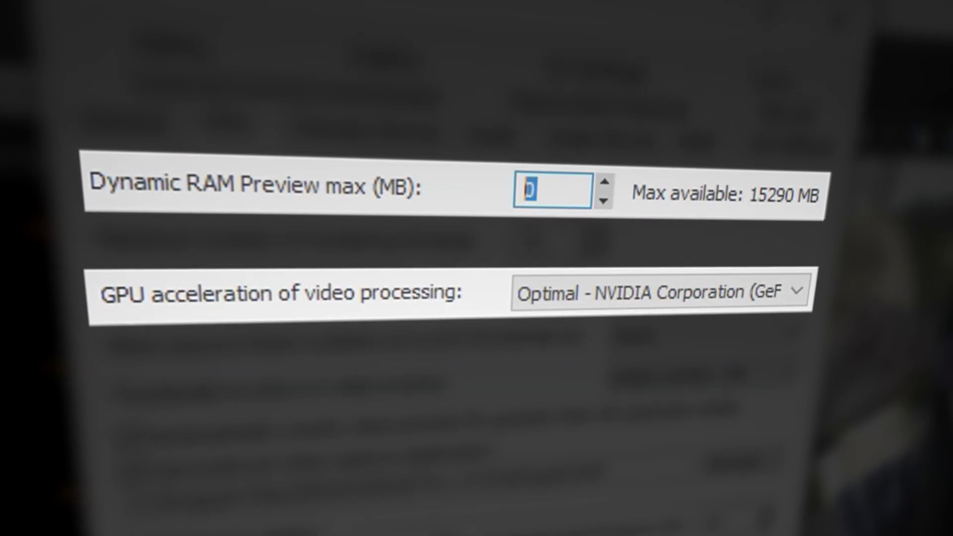
left_click(559, 300)
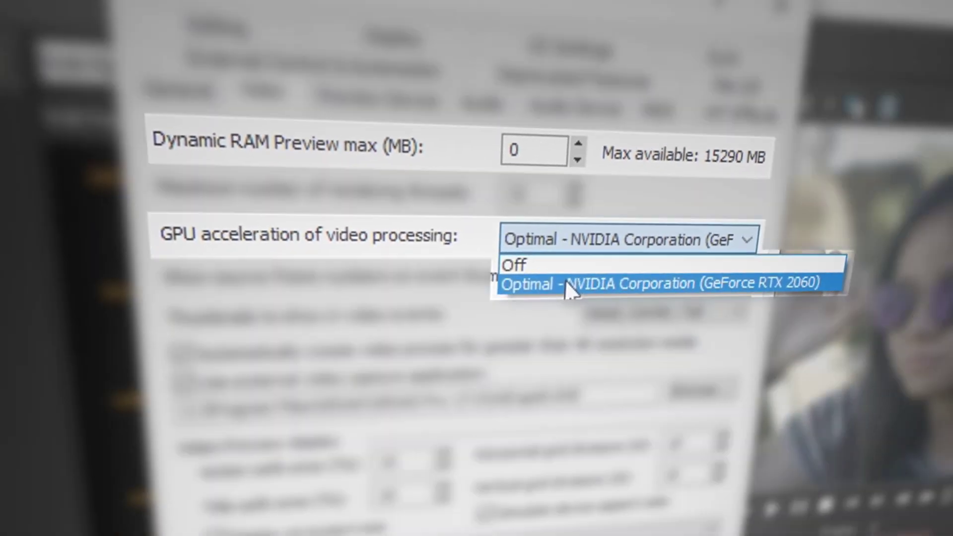
left_click(613, 346)
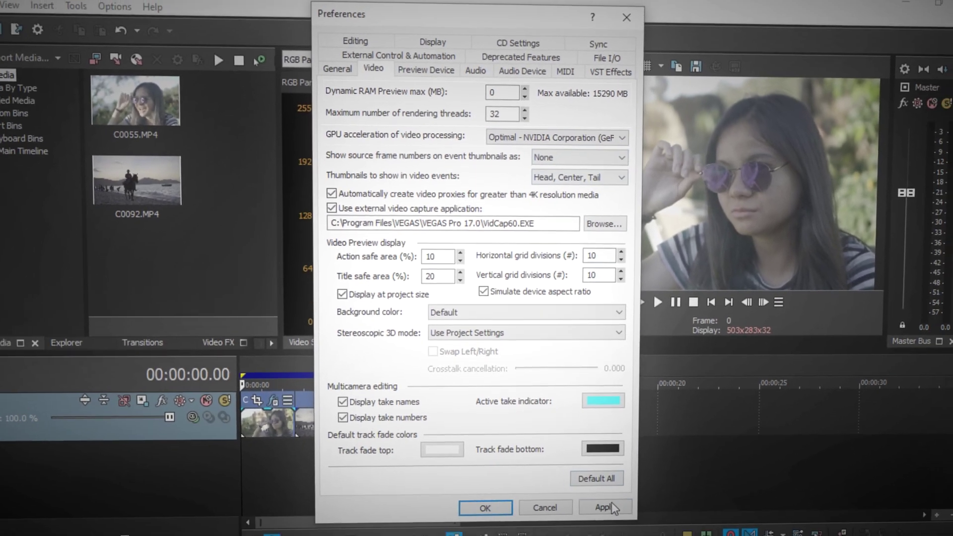
Step: Apply the preferences, acknowledge the restart notice, and close Preferences
left_click(611, 505)
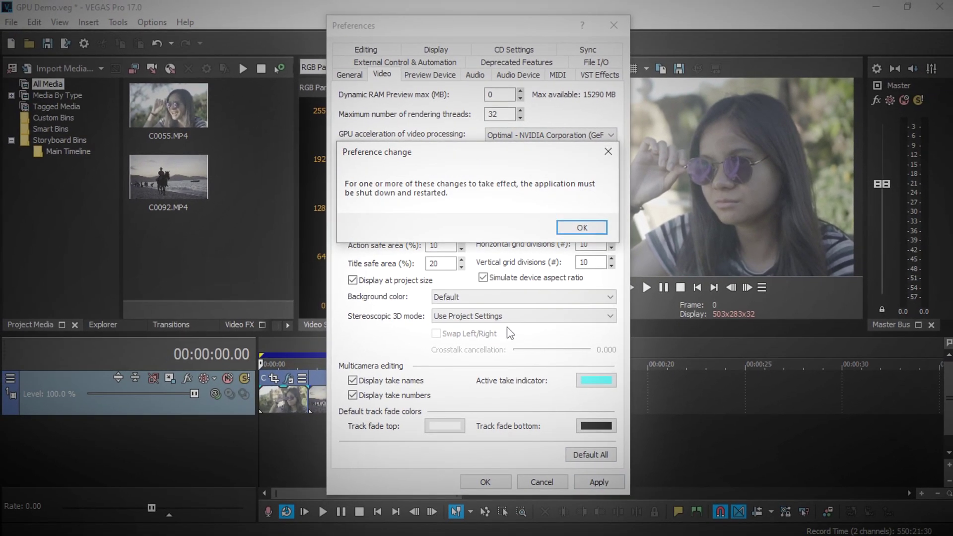
left_click(582, 227)
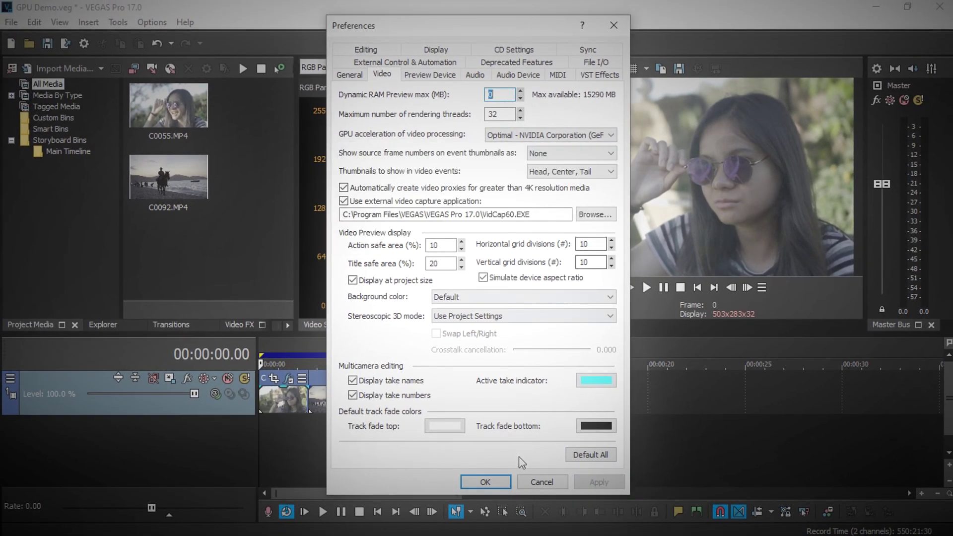
left_click(486, 482)
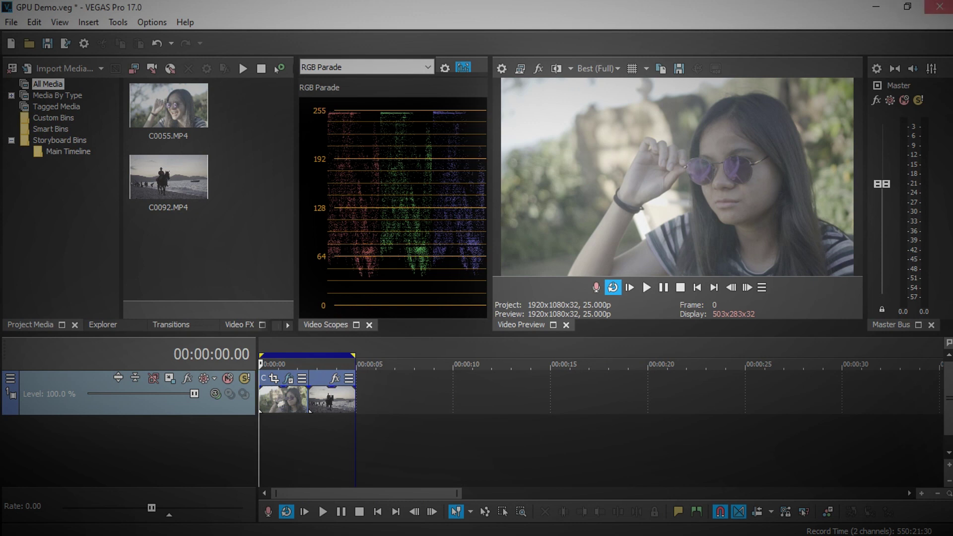
Step: Restart VEGAS, play then pause on the beach clip, and expand the GPU Accelerated Video FX folder
left_click(940, 6)
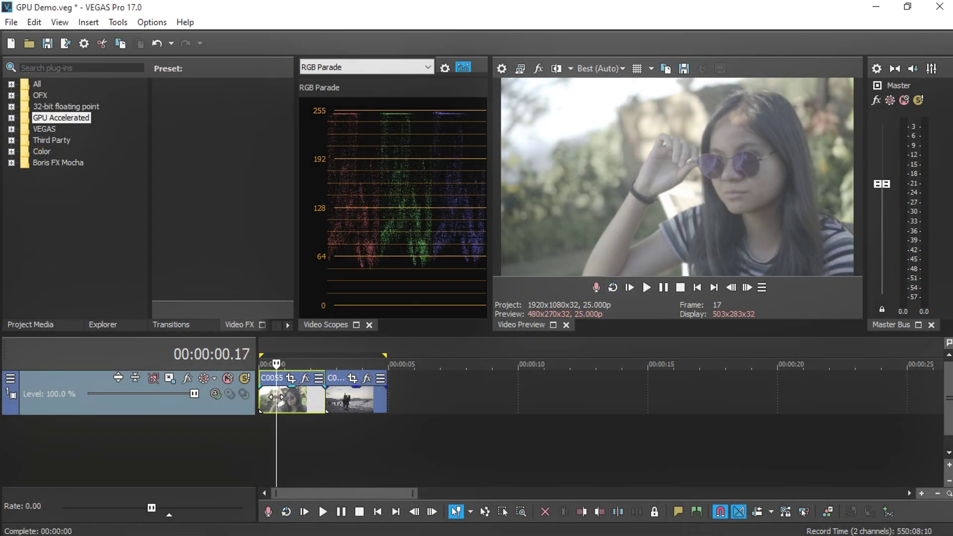
key("space")
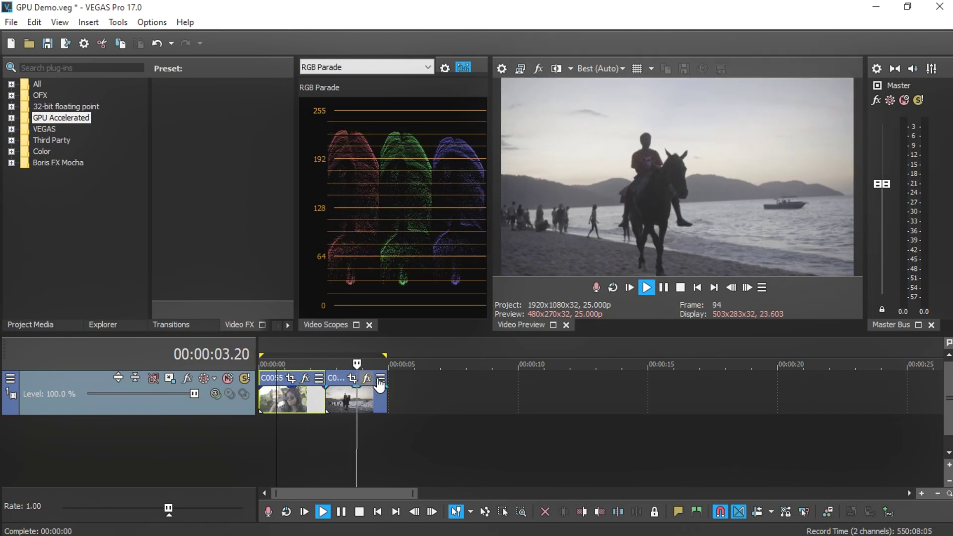
left_click(664, 287)
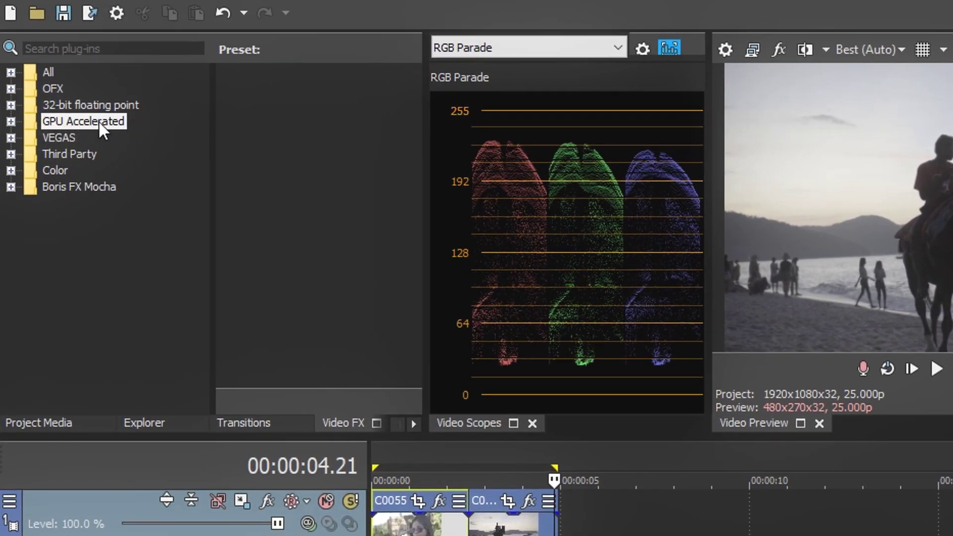
left_click(14, 123)
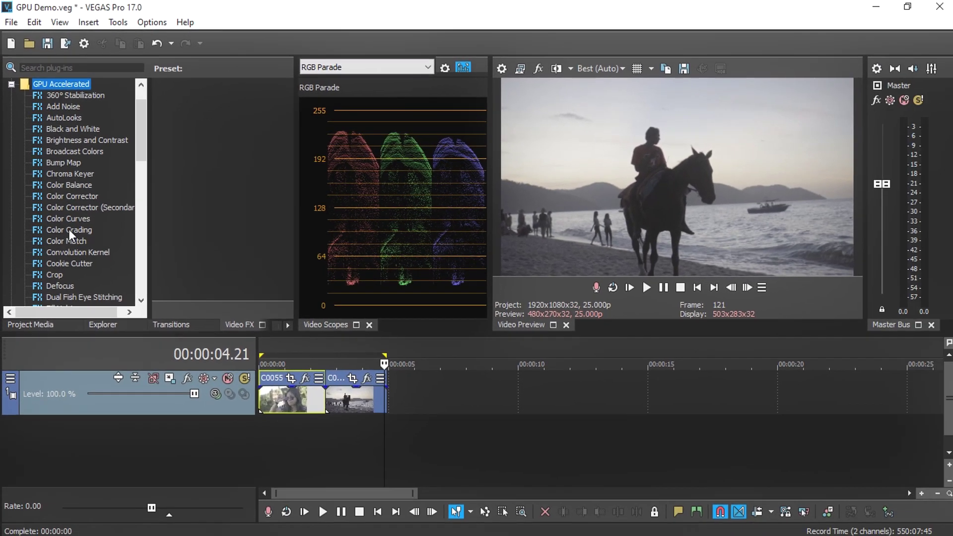
Step: Drop Color Grading onto beach clip C0092 and set the loop region over that clip
left_click(69, 229)
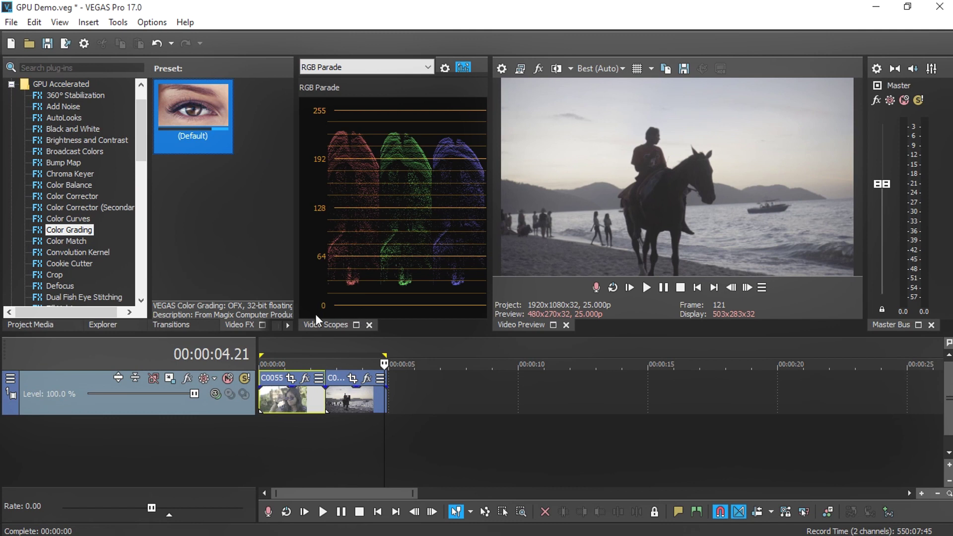
left_click(349, 406)
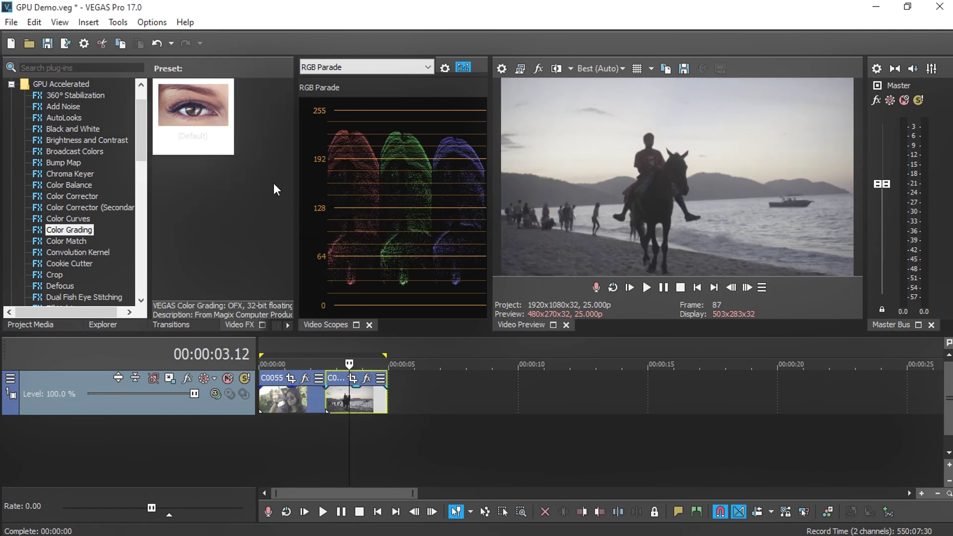
left_click_drag(327, 359, 336, 396)
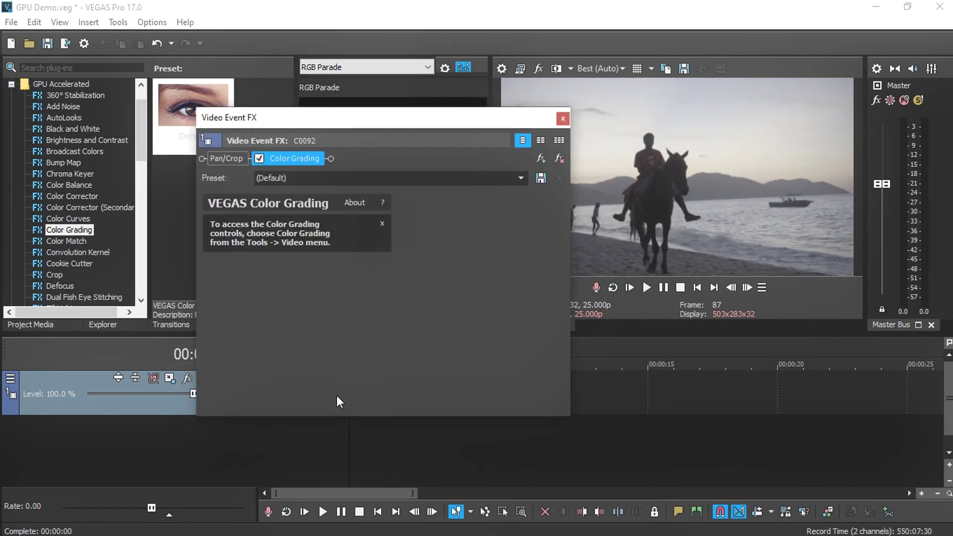
left_click(563, 119)
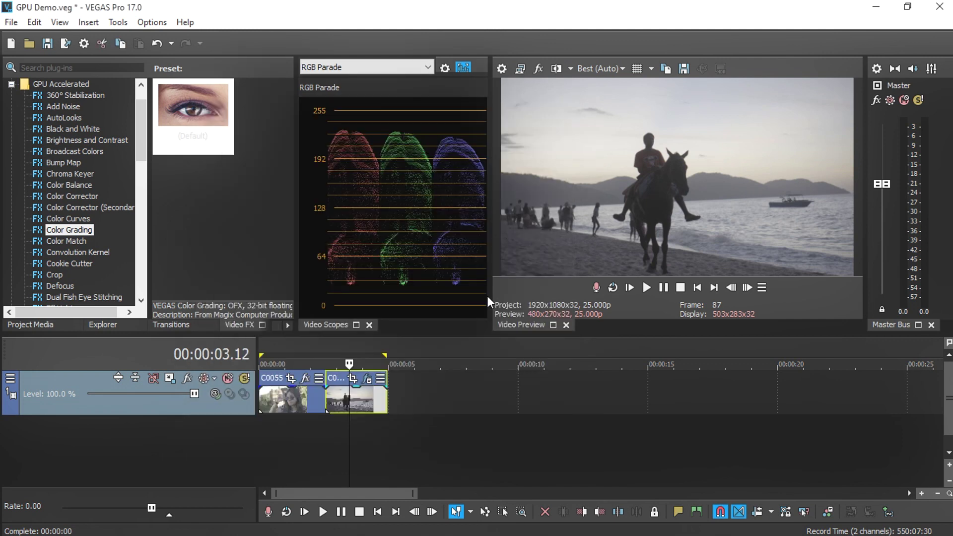
double_click(369, 397)
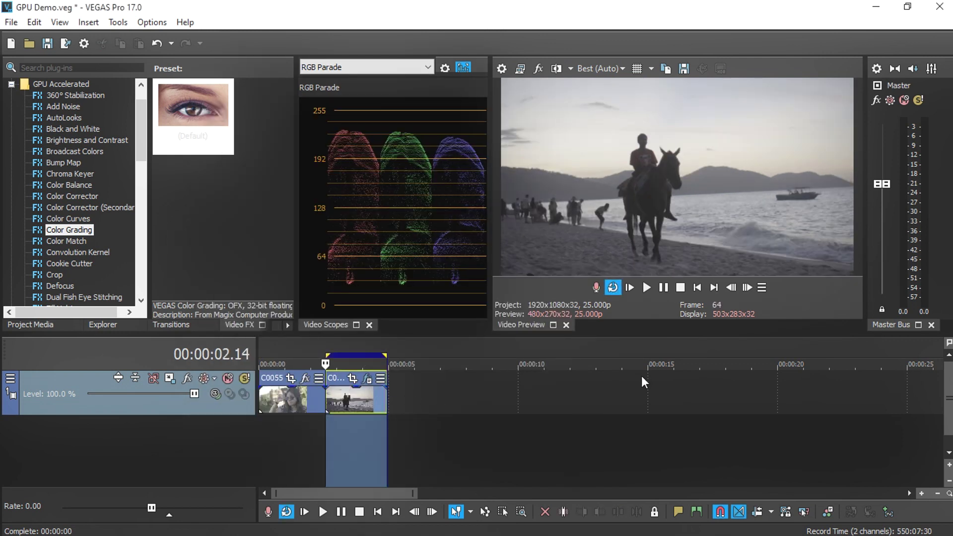
Step: Open the Color Grading panel on Color Wheels and start looping playback of the beach clip
left_click(828, 511)
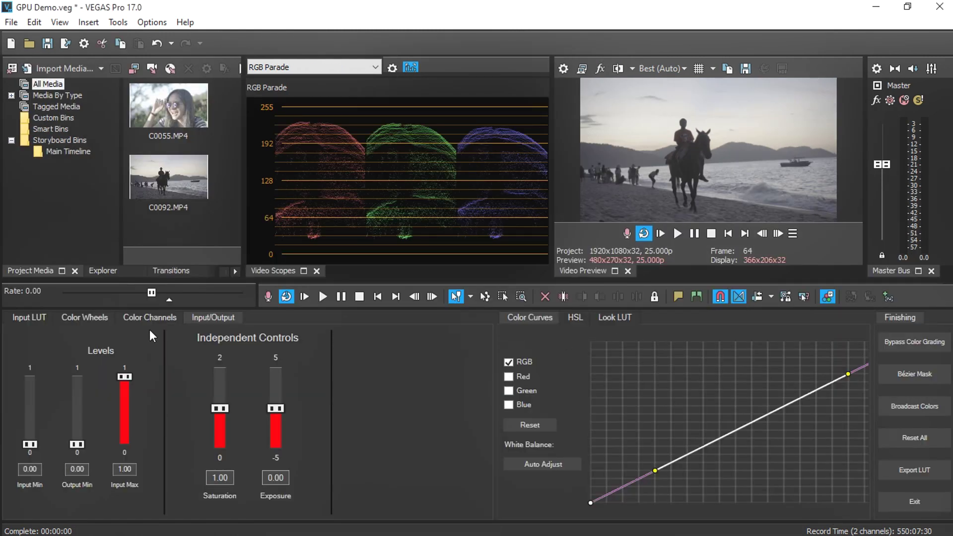
left_click(84, 318)
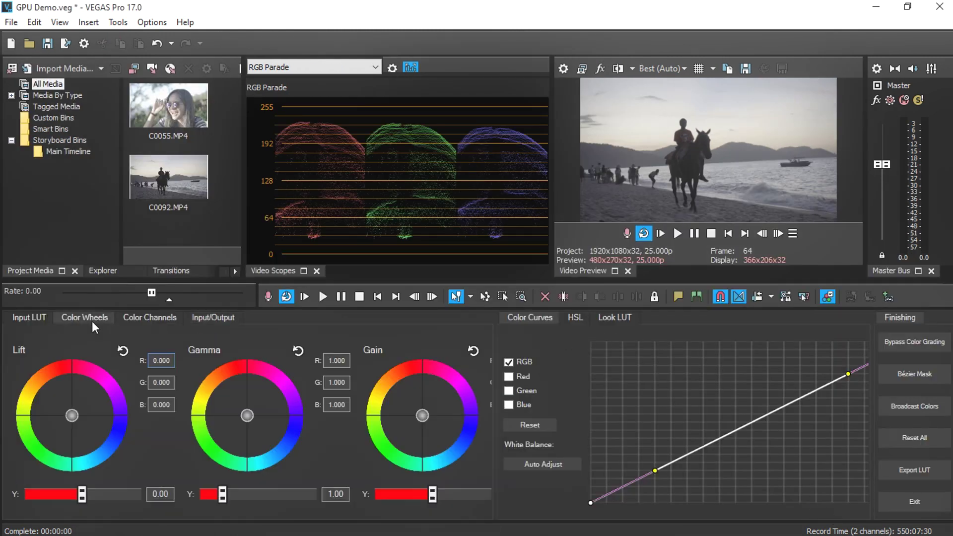
left_click(681, 237)
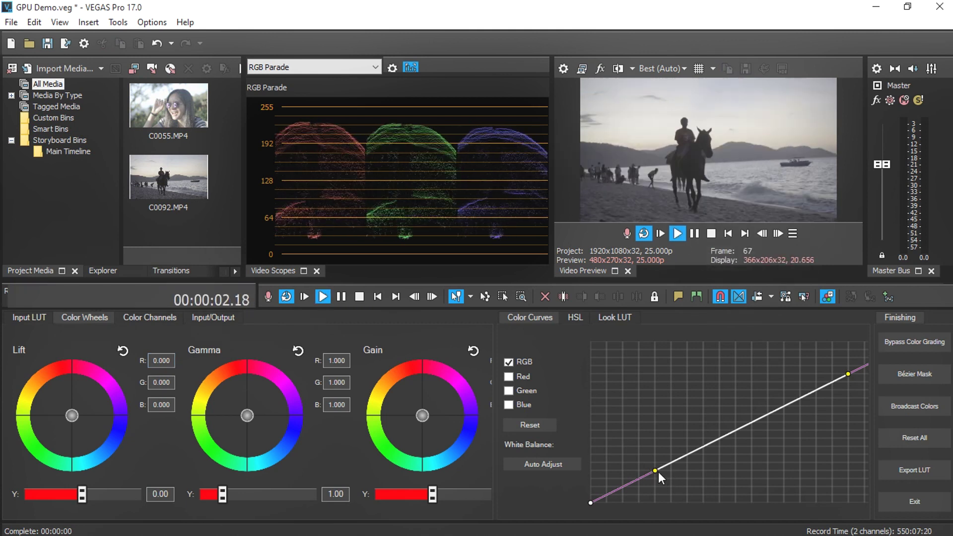
Step: Bend the RGB color curve into an S-shape by lowering shadows and raising highlights
left_click_drag(658, 472, 686, 486)
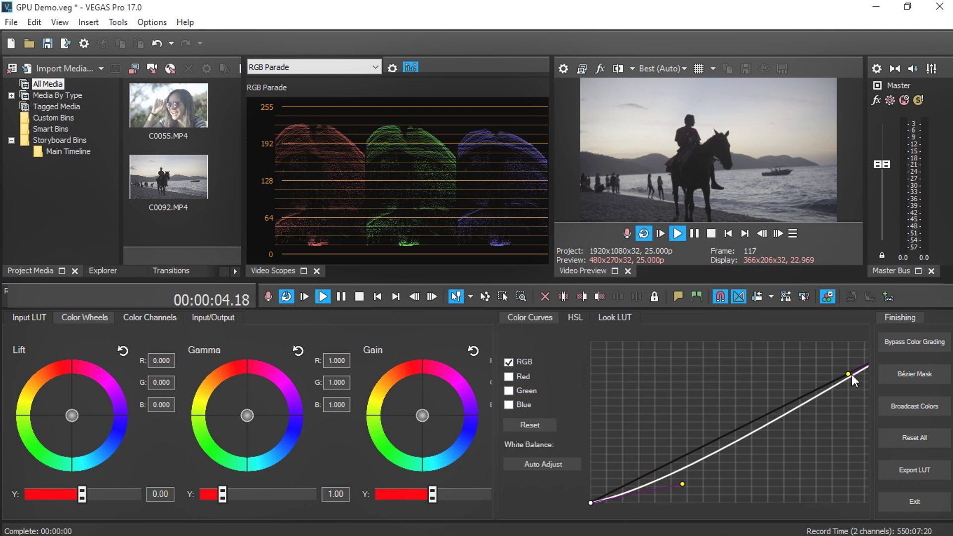
left_click_drag(852, 376, 790, 374)
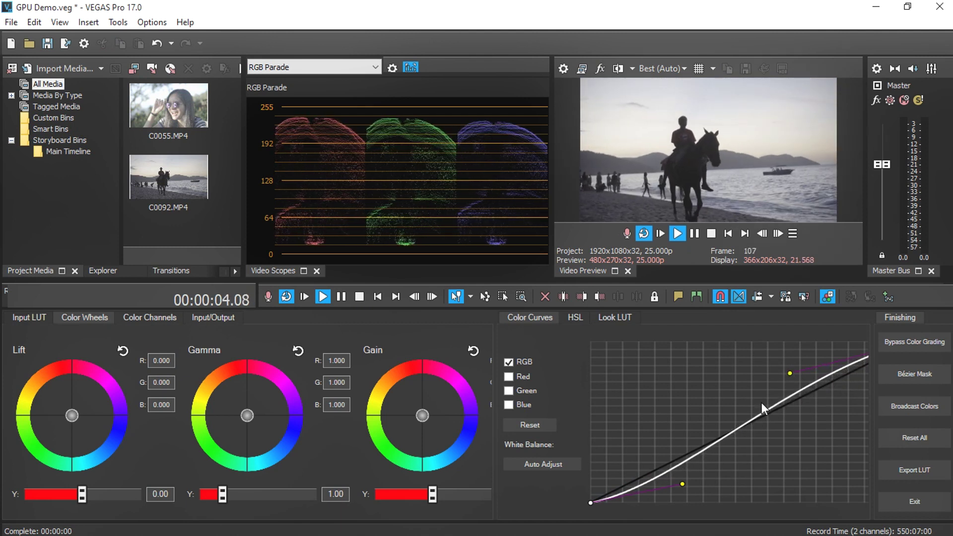
left_click_drag(684, 484, 706, 484)
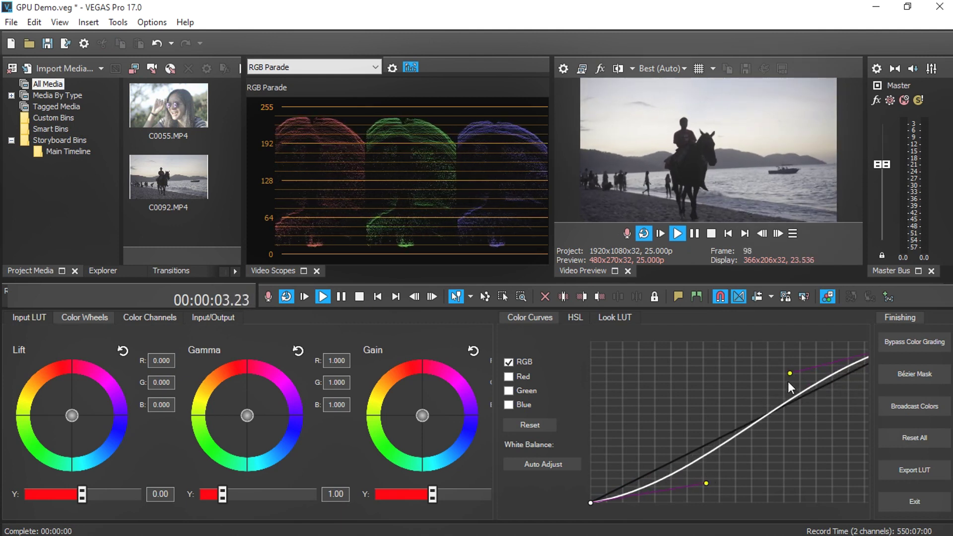
mouse_move(789, 384)
left_mouse_down()
mouse_move(722, 372)
mouse_move(777, 374)
left_mouse_up()
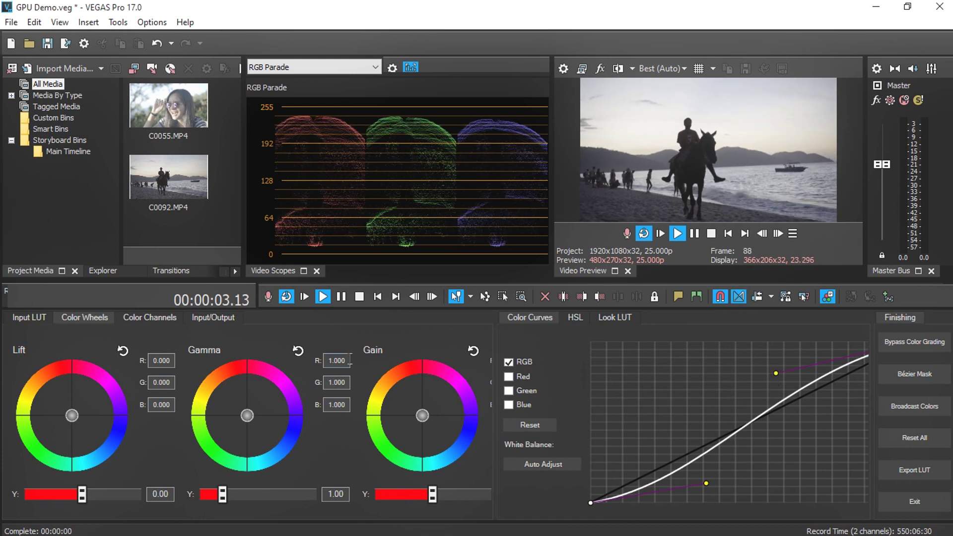
Step: Raise Saturation to 1.74 and shift Gamma to R 0.983, G 1.035, B 1.051
left_click(217, 320)
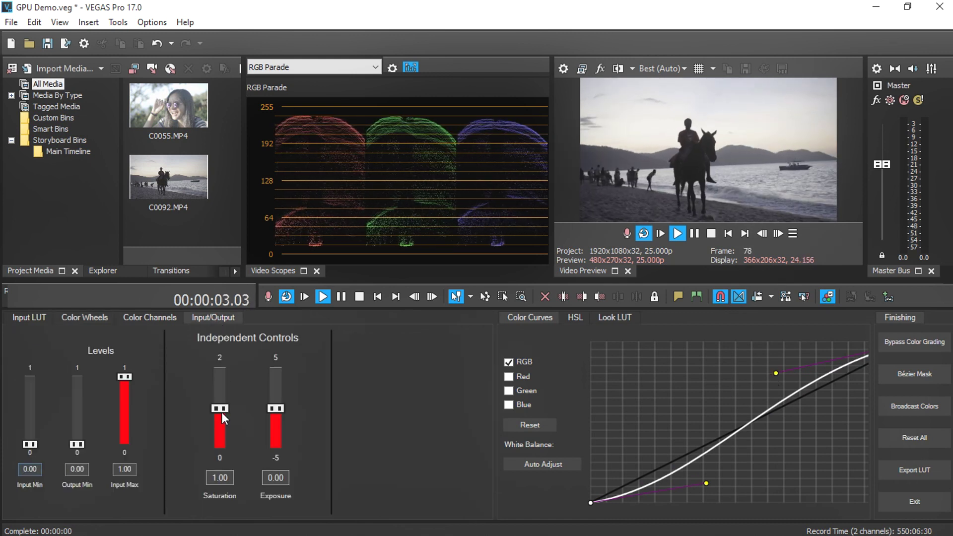
left_click_drag(222, 412, 230, 373)
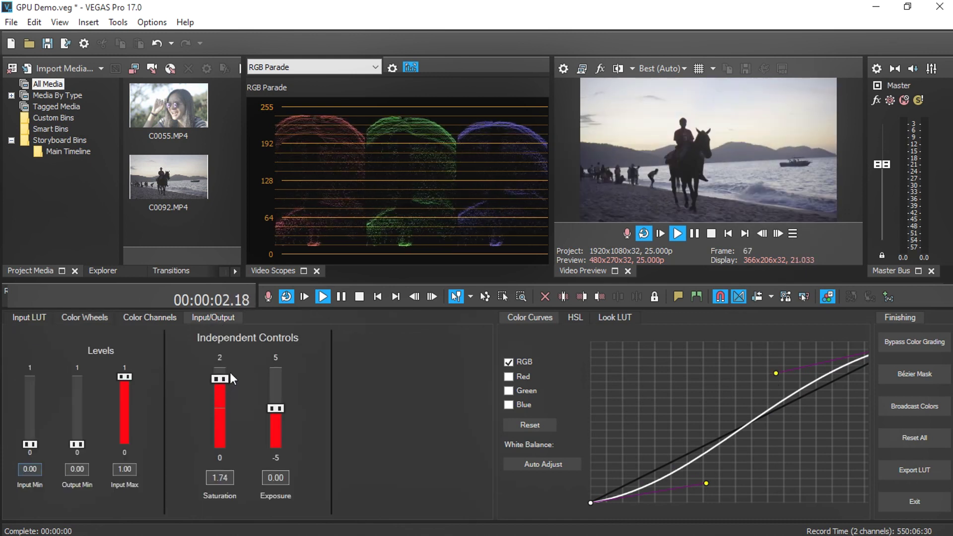
left_click(150, 318)
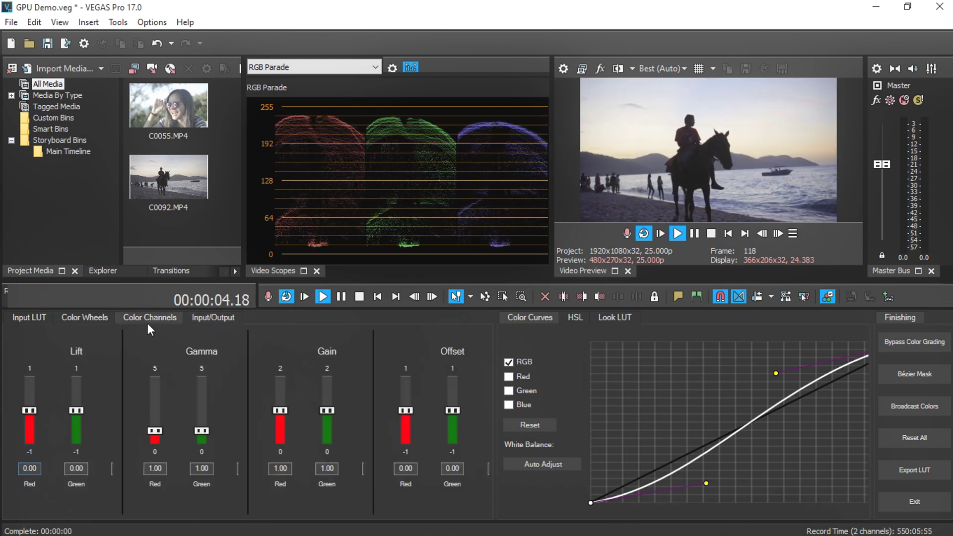
left_click(94, 318)
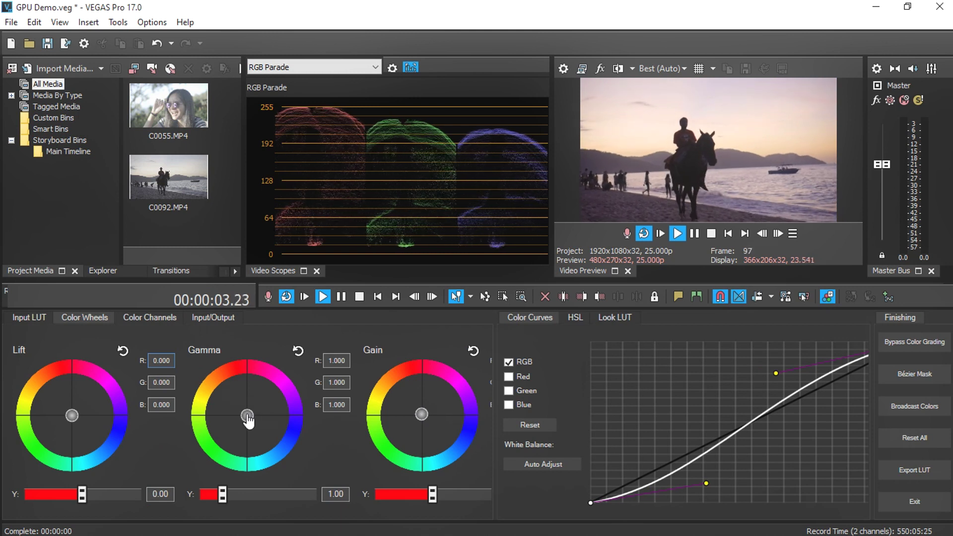
left_click_drag(248, 420, 249, 422)
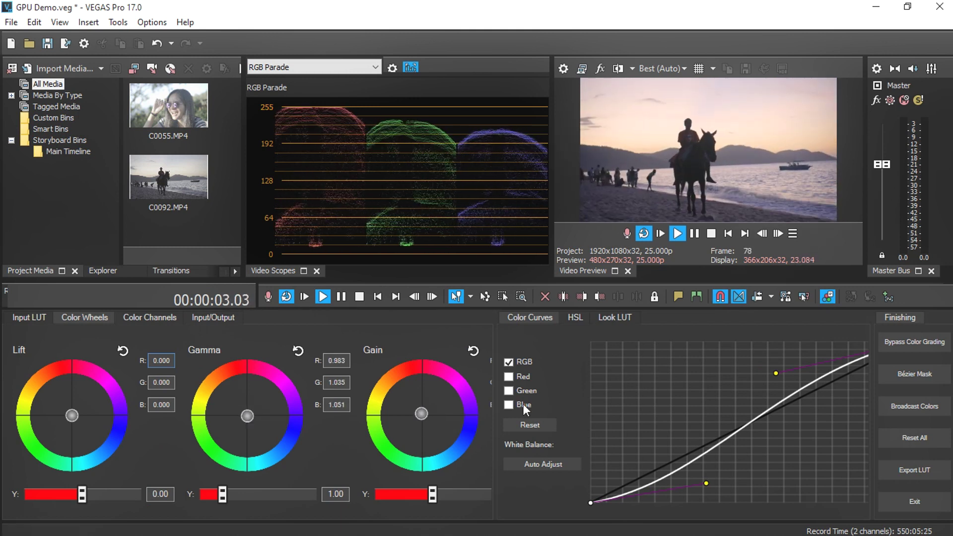
Step: Enable the Red channel curve and reshape its lower and upper points
left_click(518, 376)
left_click_drag(704, 456, 657, 476)
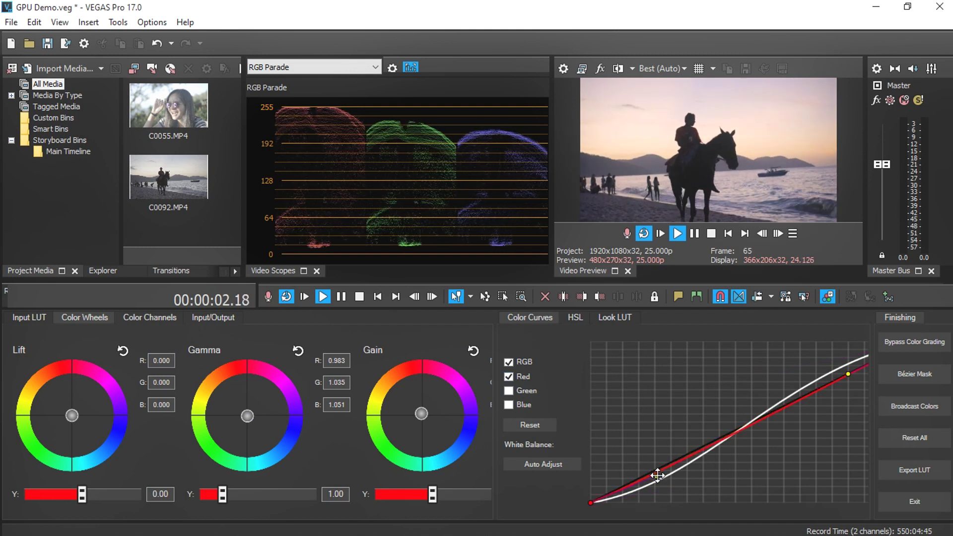
left_click_drag(850, 377, 838, 360)
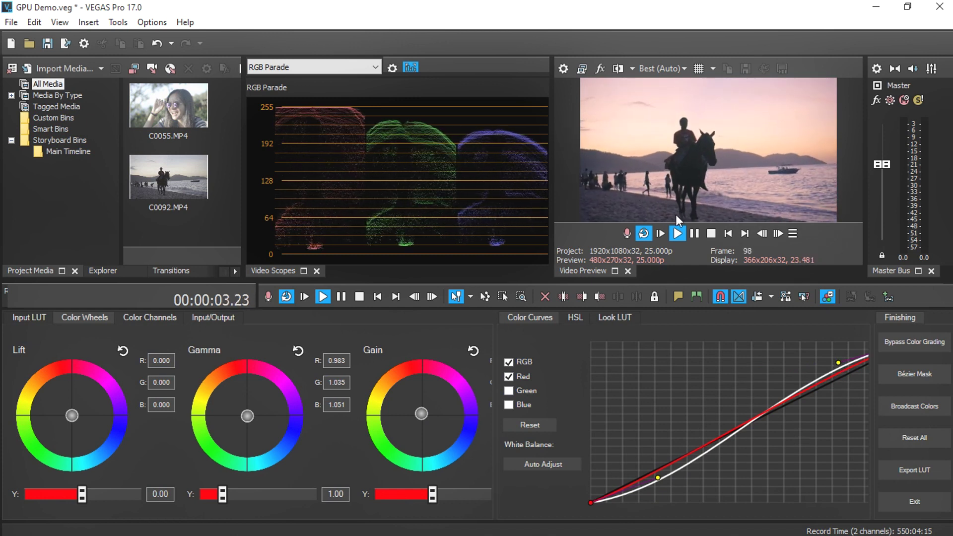
Step: Exit Color Grading and set preview quality to Best (Full) at 1920x1080x32
left_click(898, 504)
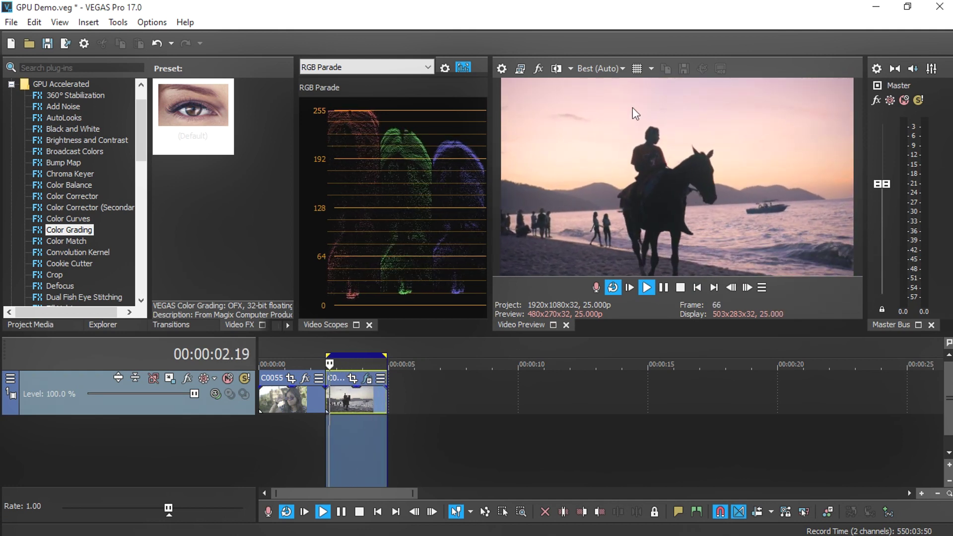
left_click(620, 68)
mouse_move(631, 129)
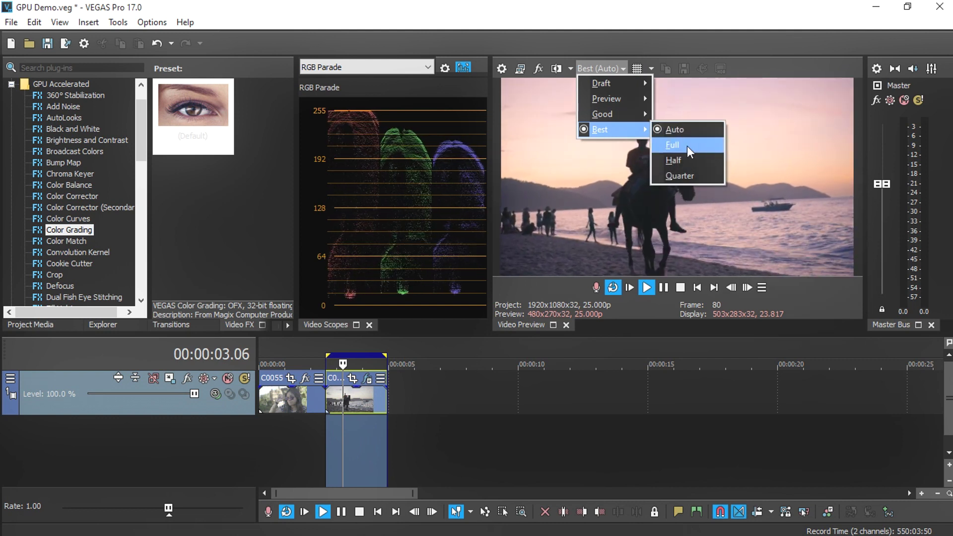
left_click(687, 146)
scroll(457, 390, "up", 2)
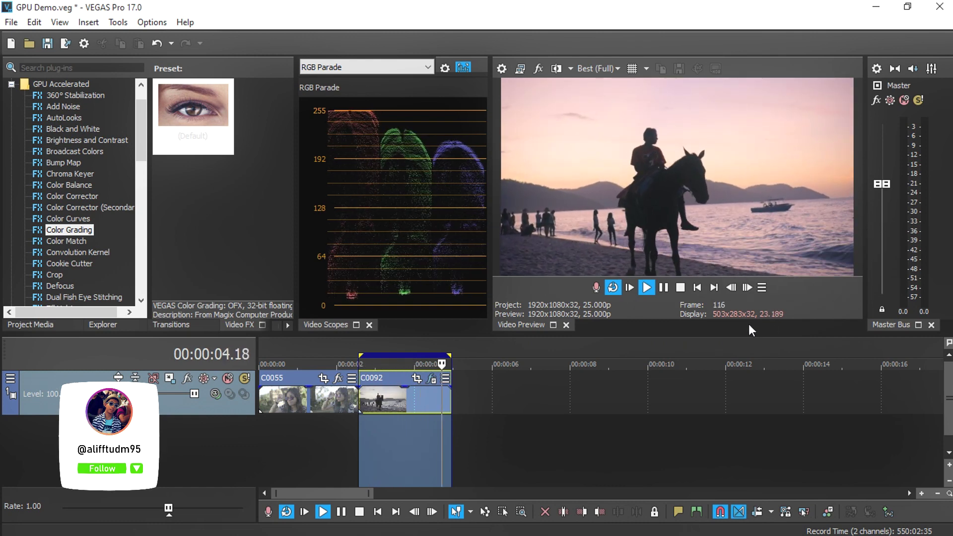
mouse_move(682, 350)
left_mouse_down()
mouse_move(496, 375)
mouse_move(383, 407)
left_mouse_up()
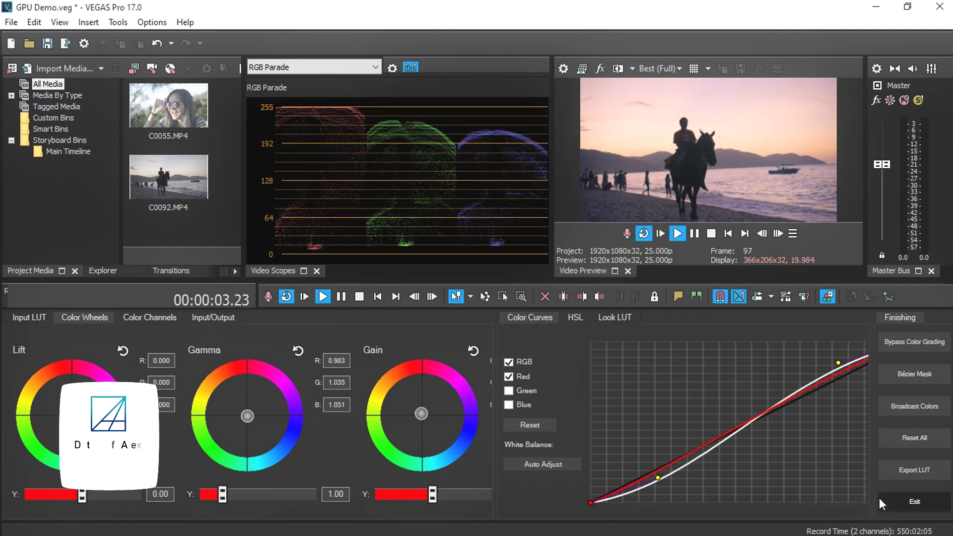
left_click(881, 500)
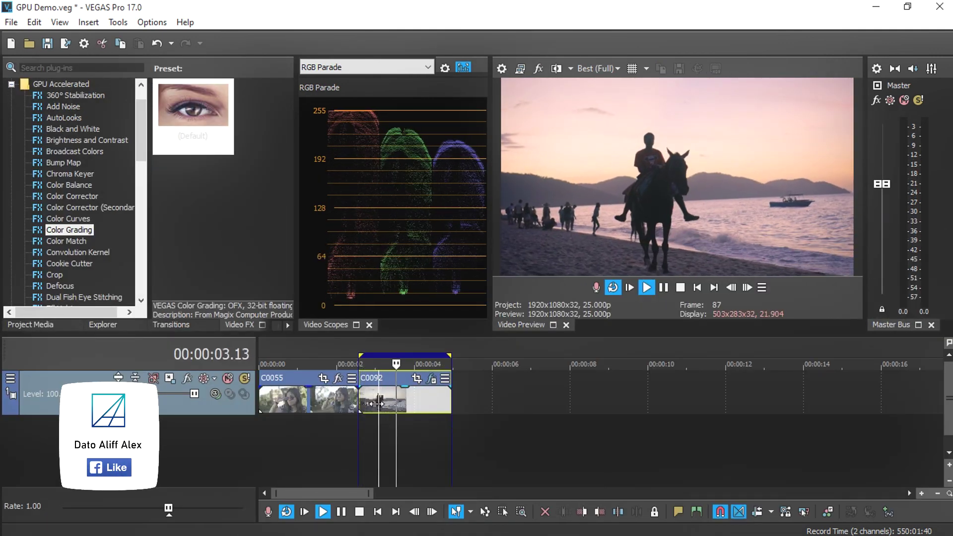